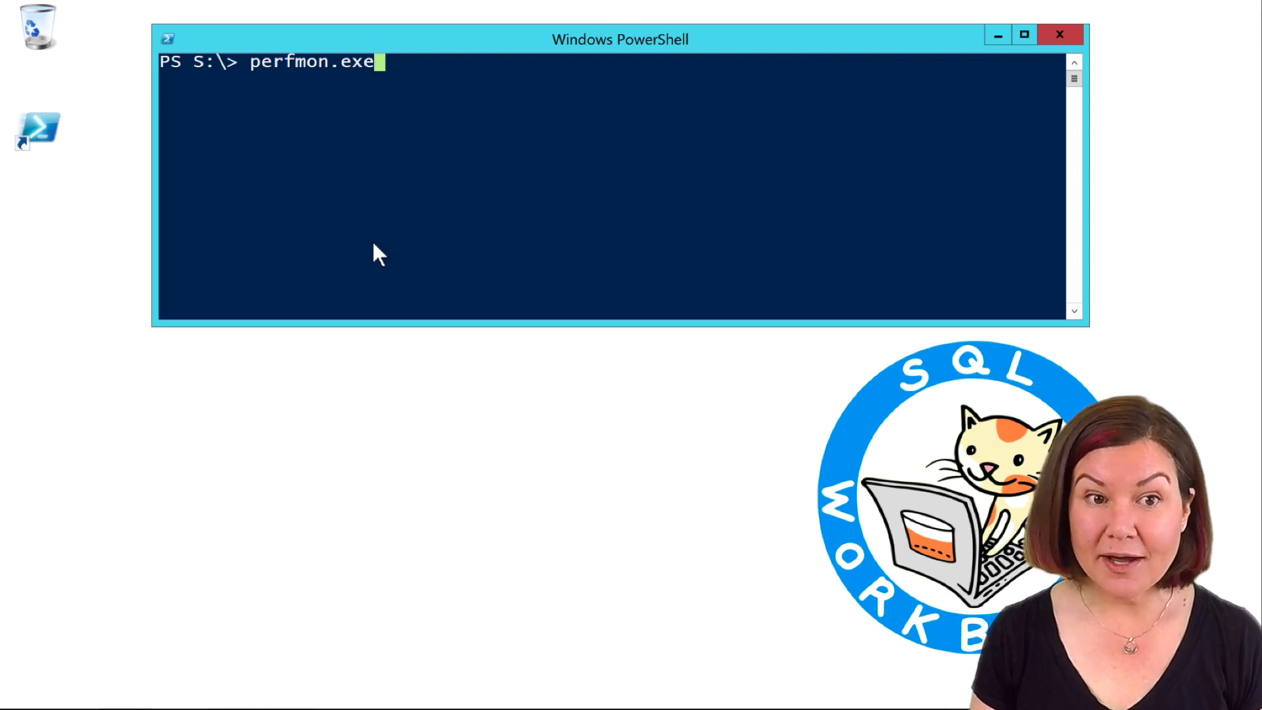
- Launch perfmon and add Memory's Available MBytes counter to the live graph, reading about 3,993 MB
key(Return)
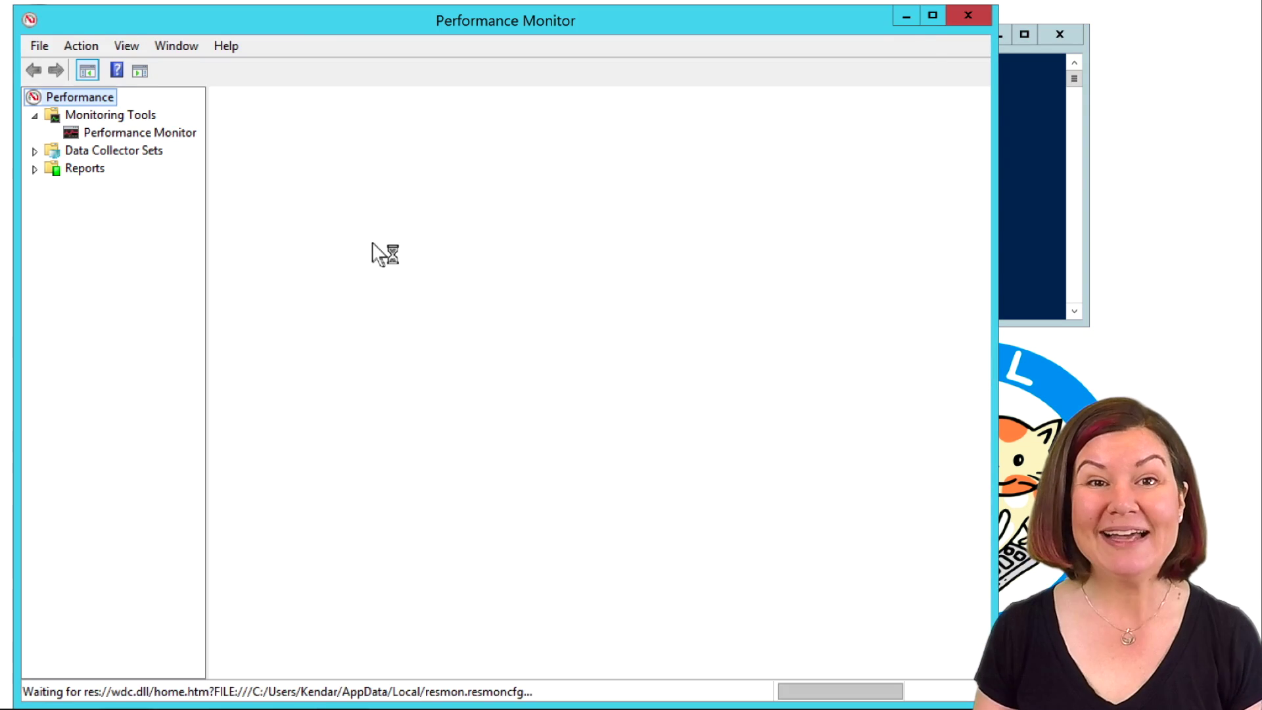
click(158, 135)
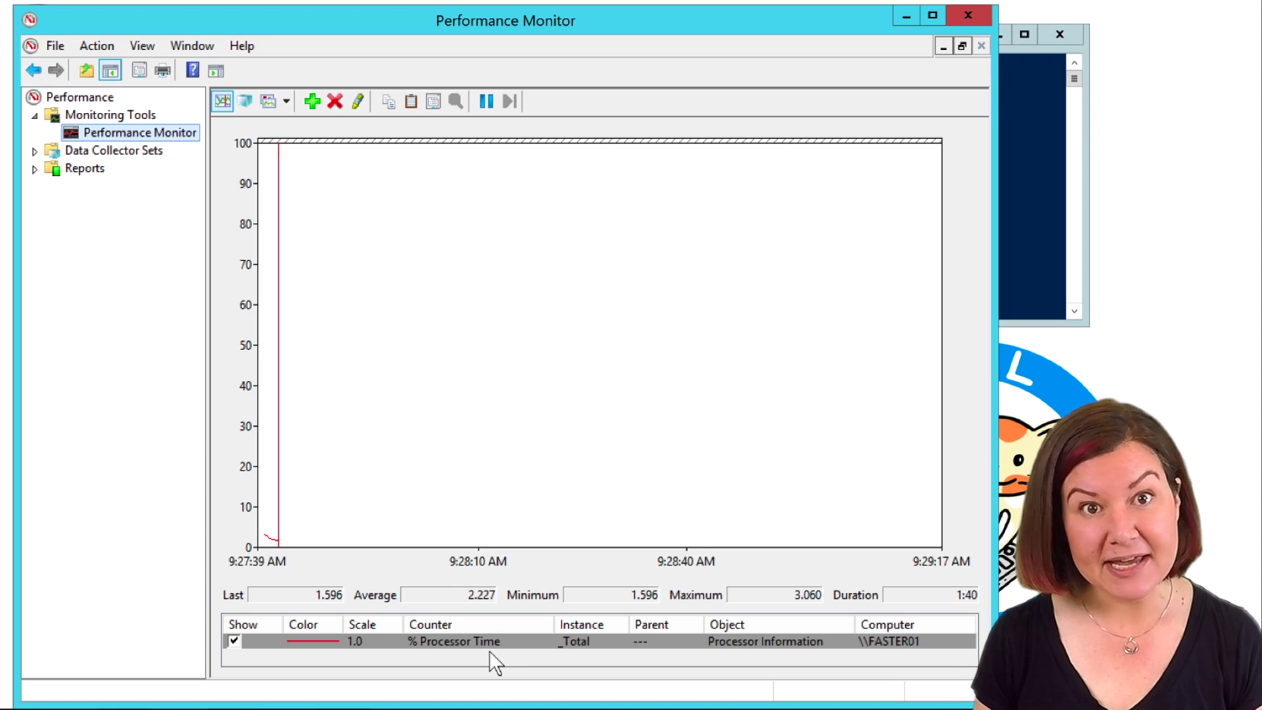
click(312, 103)
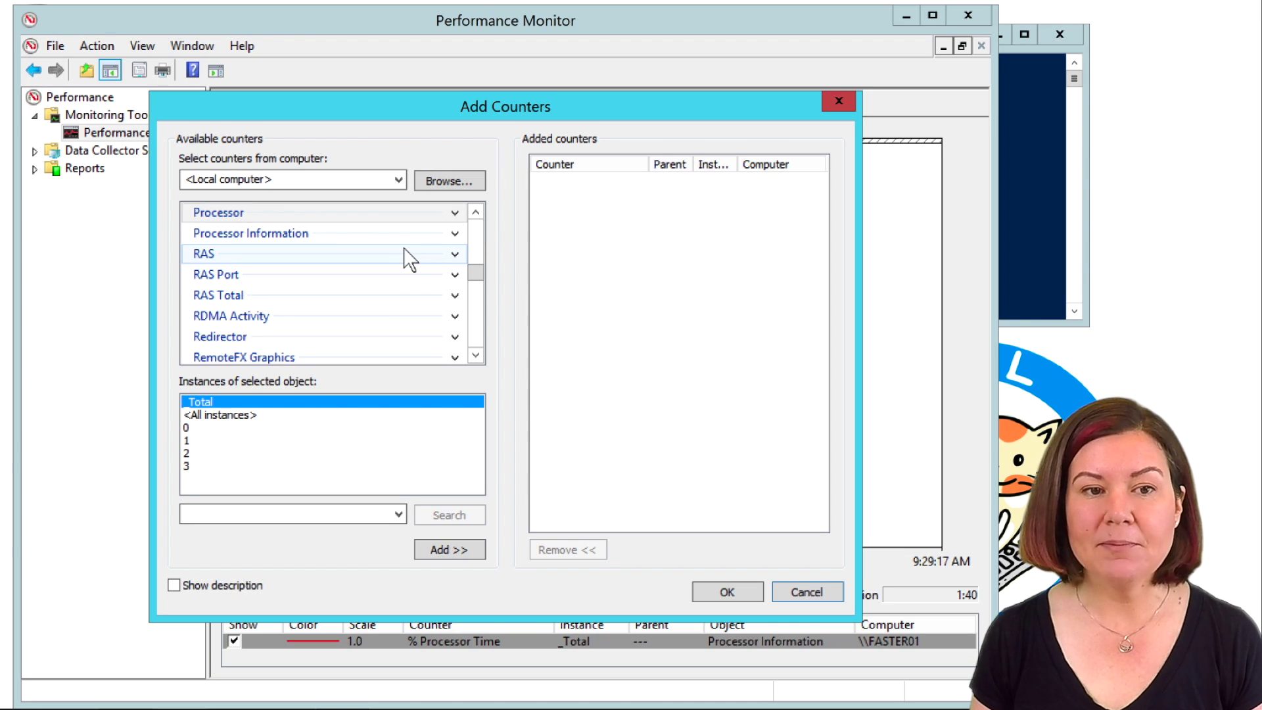
scroll(477, 230, up, 3)
scroll(477, 230, up, 3)
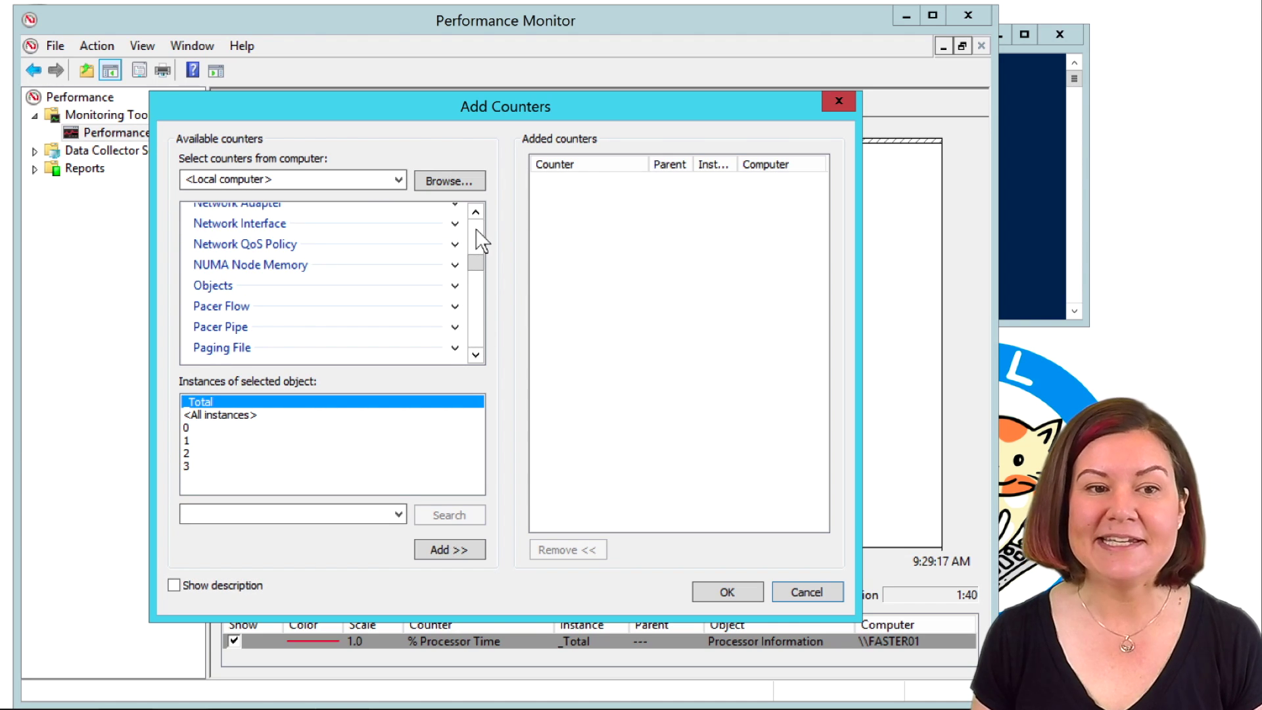
click(476, 228)
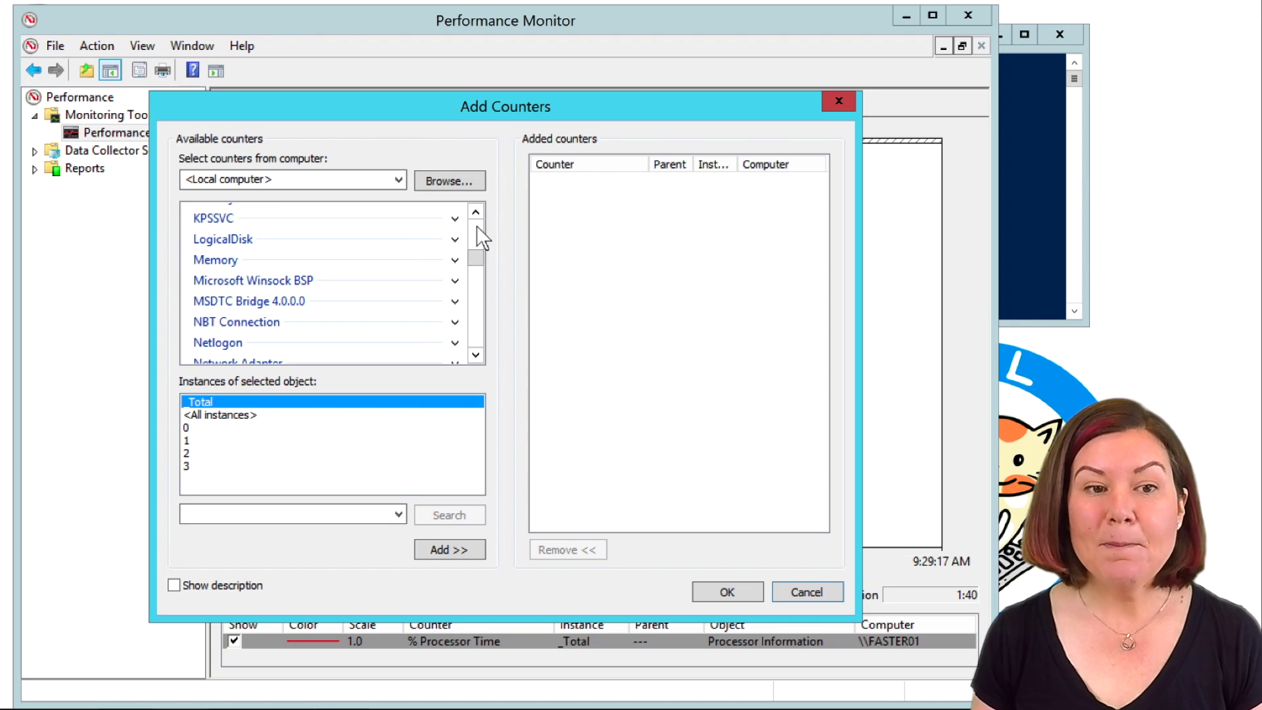
click(455, 259)
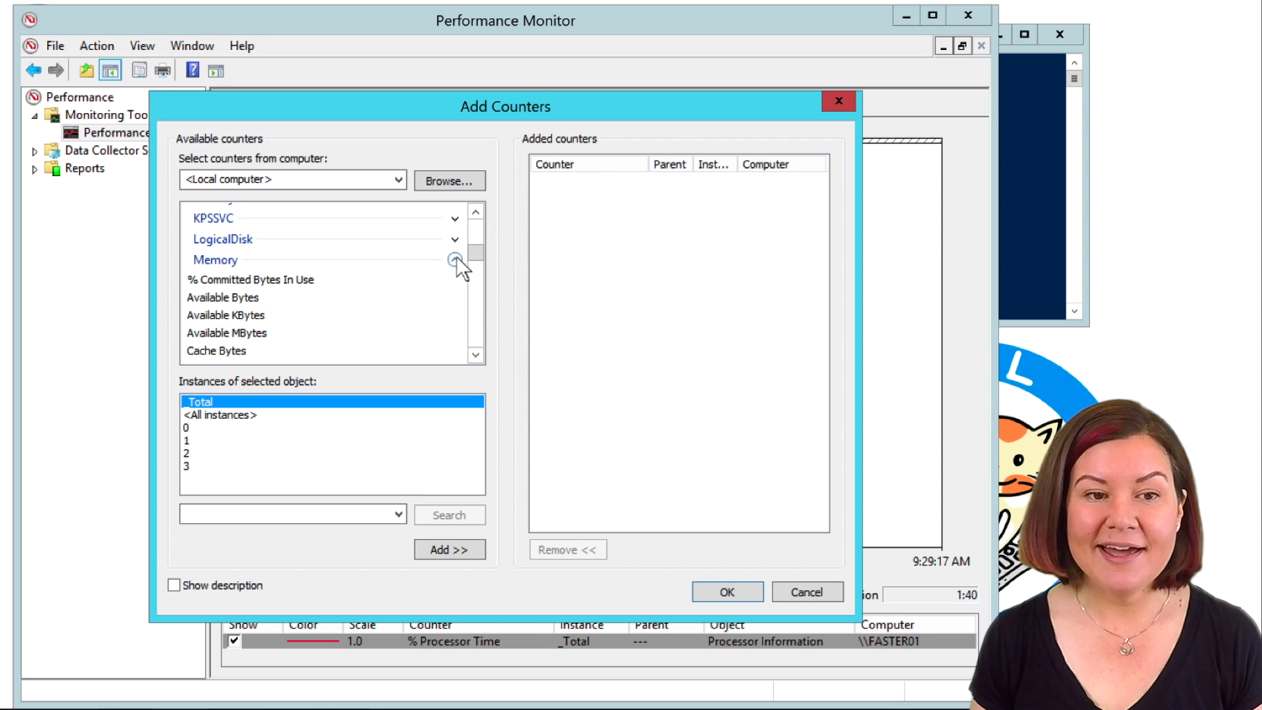
click(269, 334)
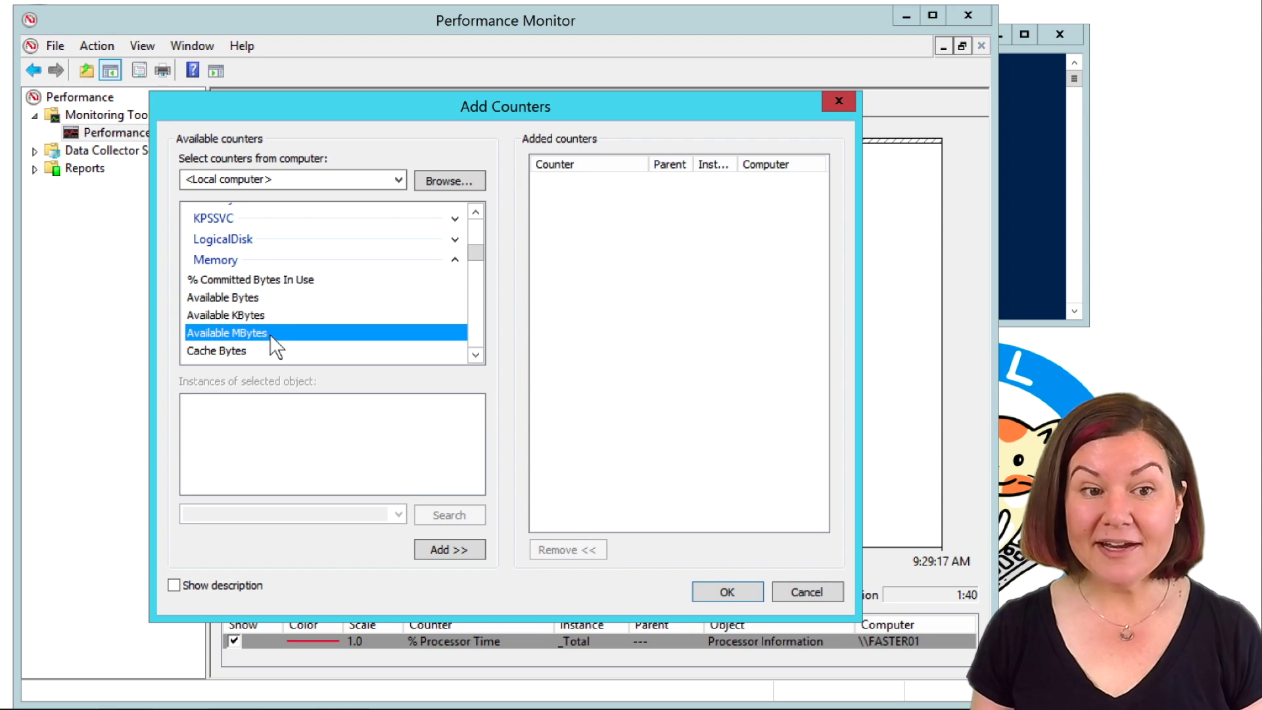
click(448, 549)
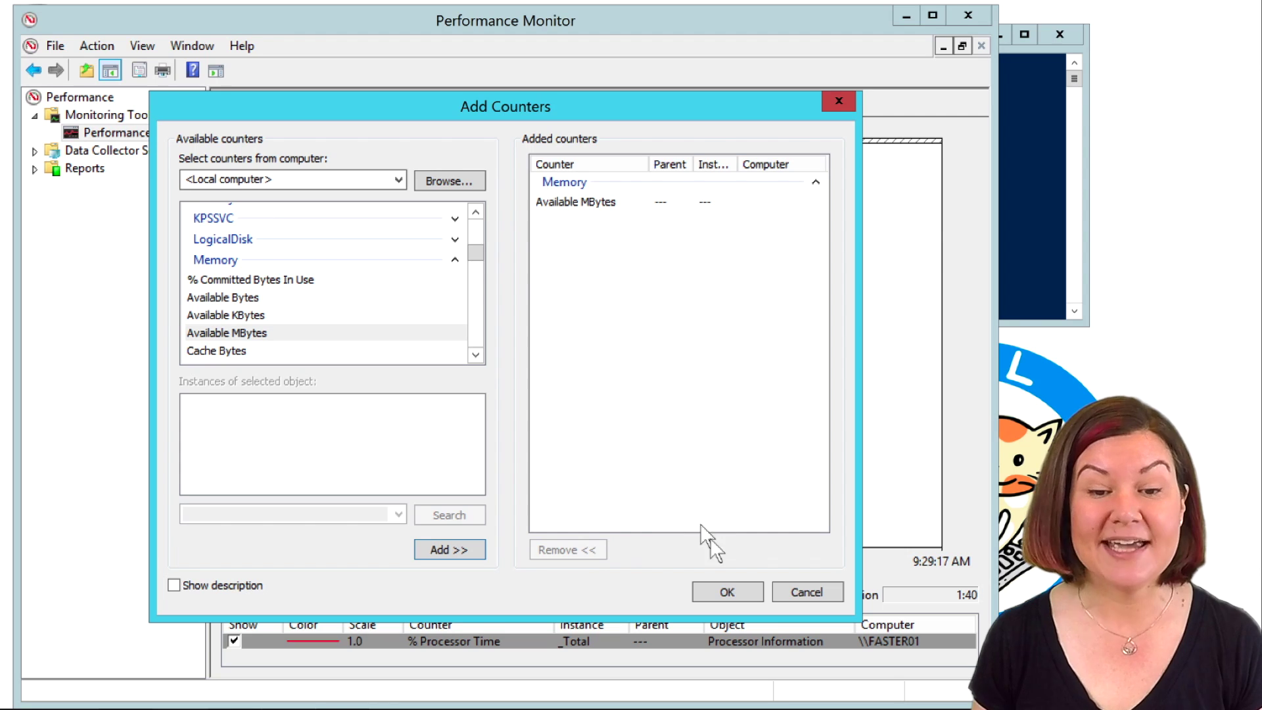
click(726, 592)
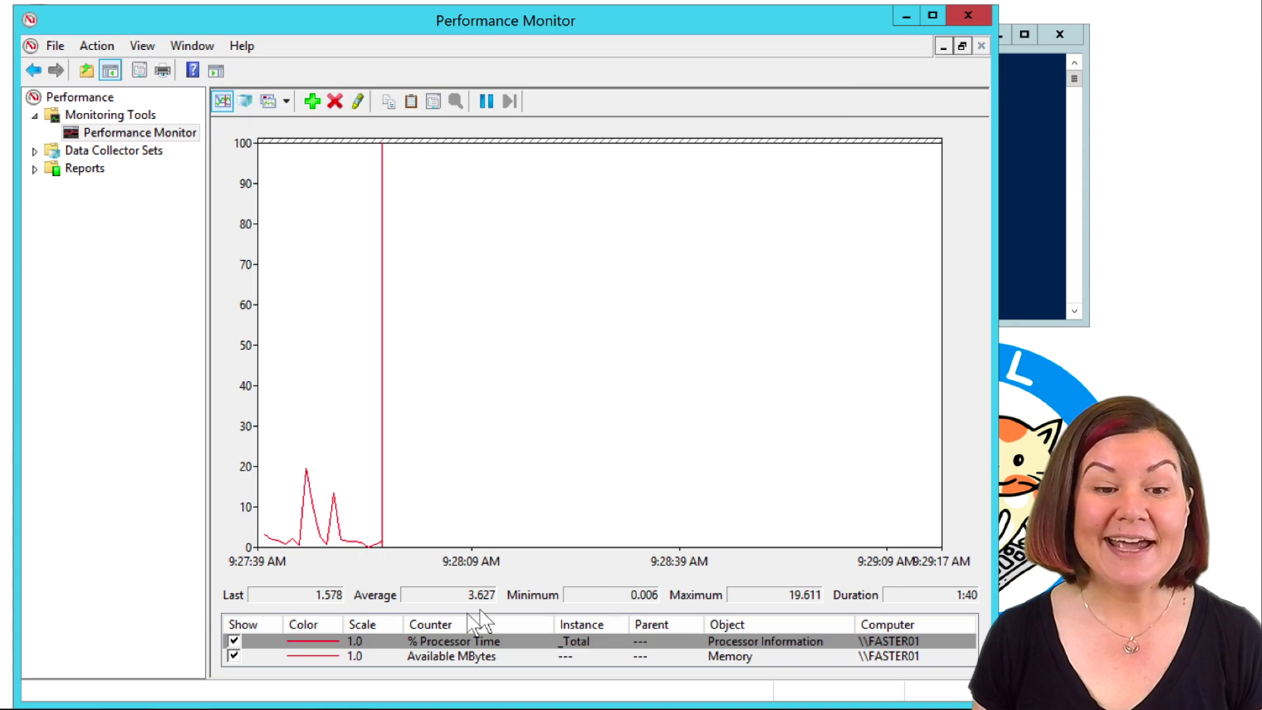
click(464, 651)
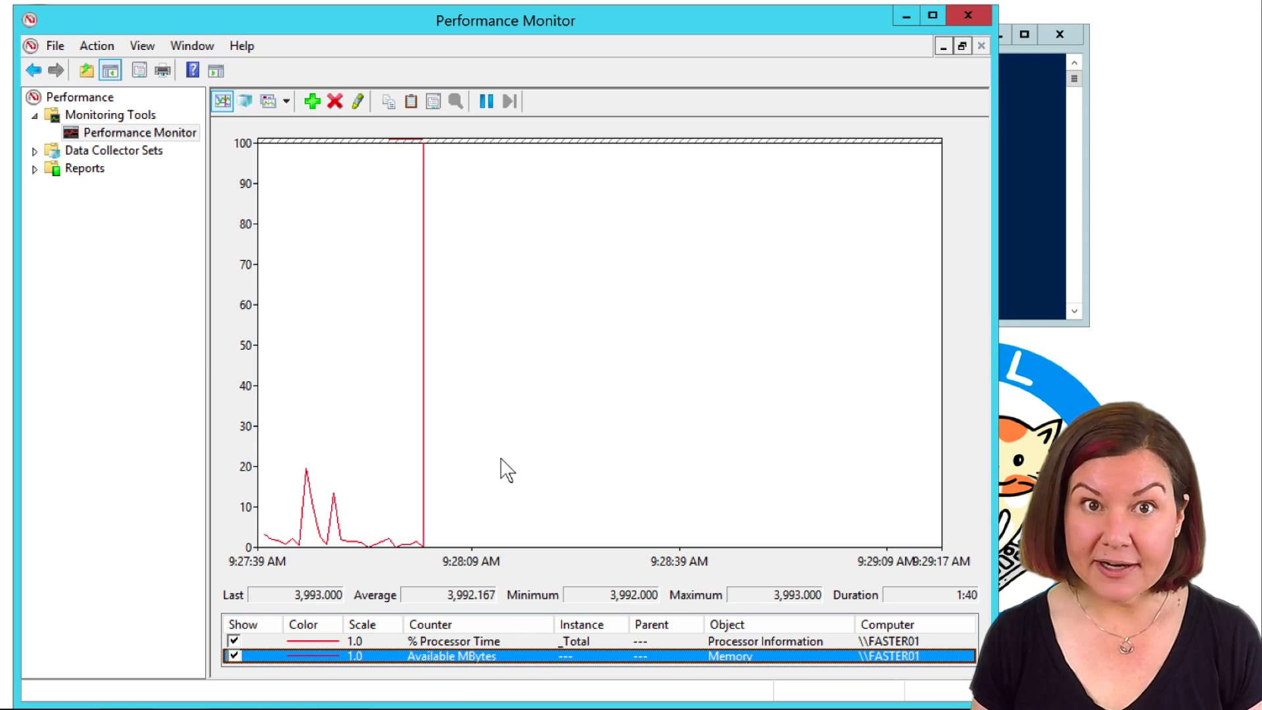
- Rerun perfmon.exe, confirm the graph shows only % Processor Time, and close the window
click(960, 15)
key(Up)
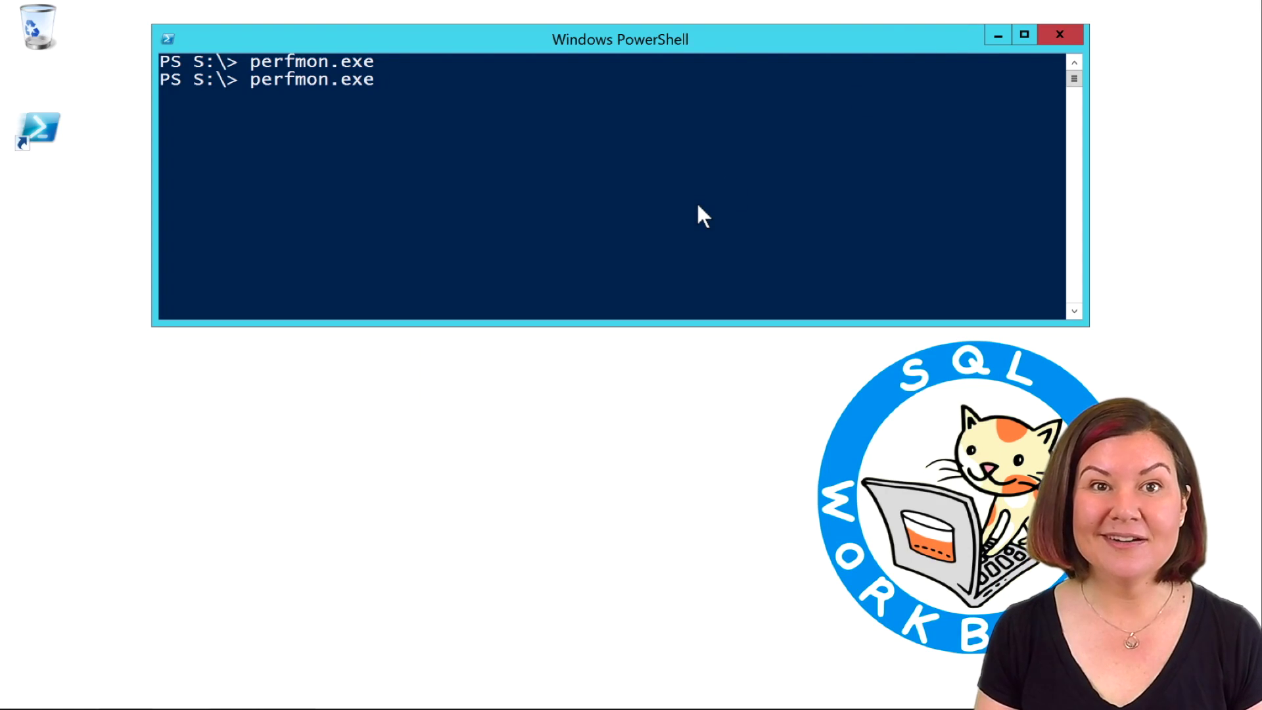
key(Return)
click(115, 135)
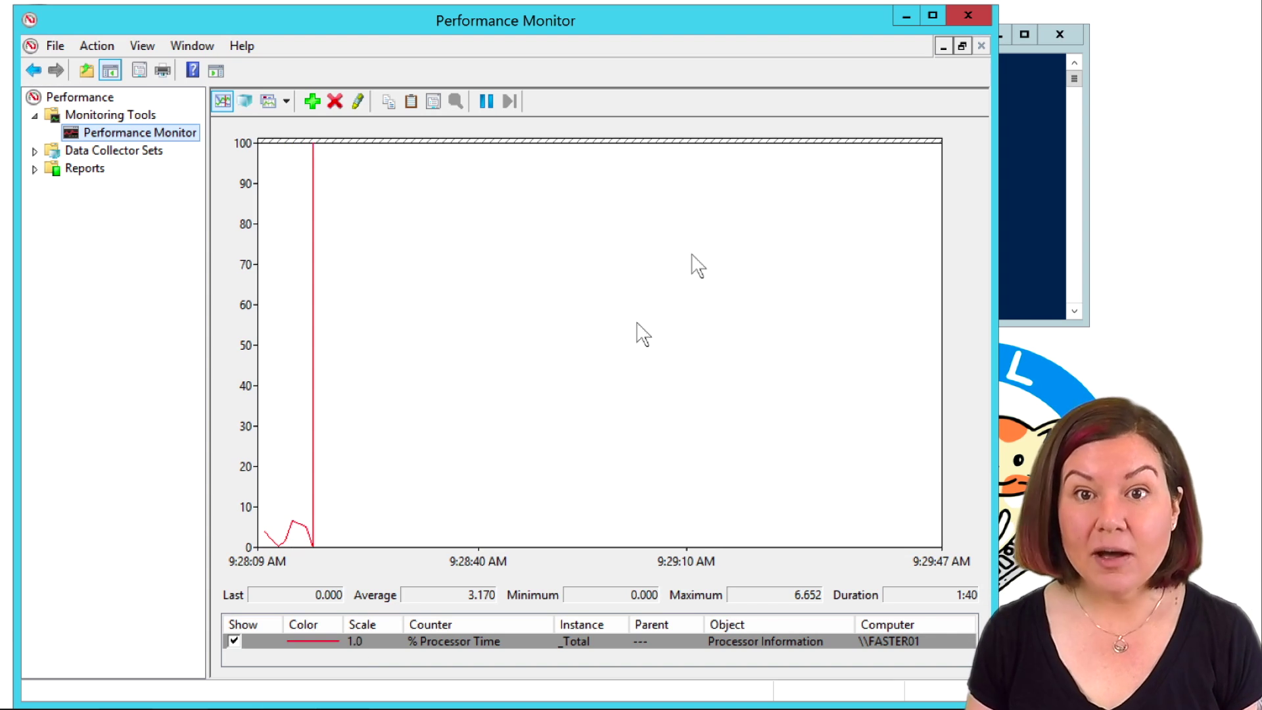
click(969, 18)
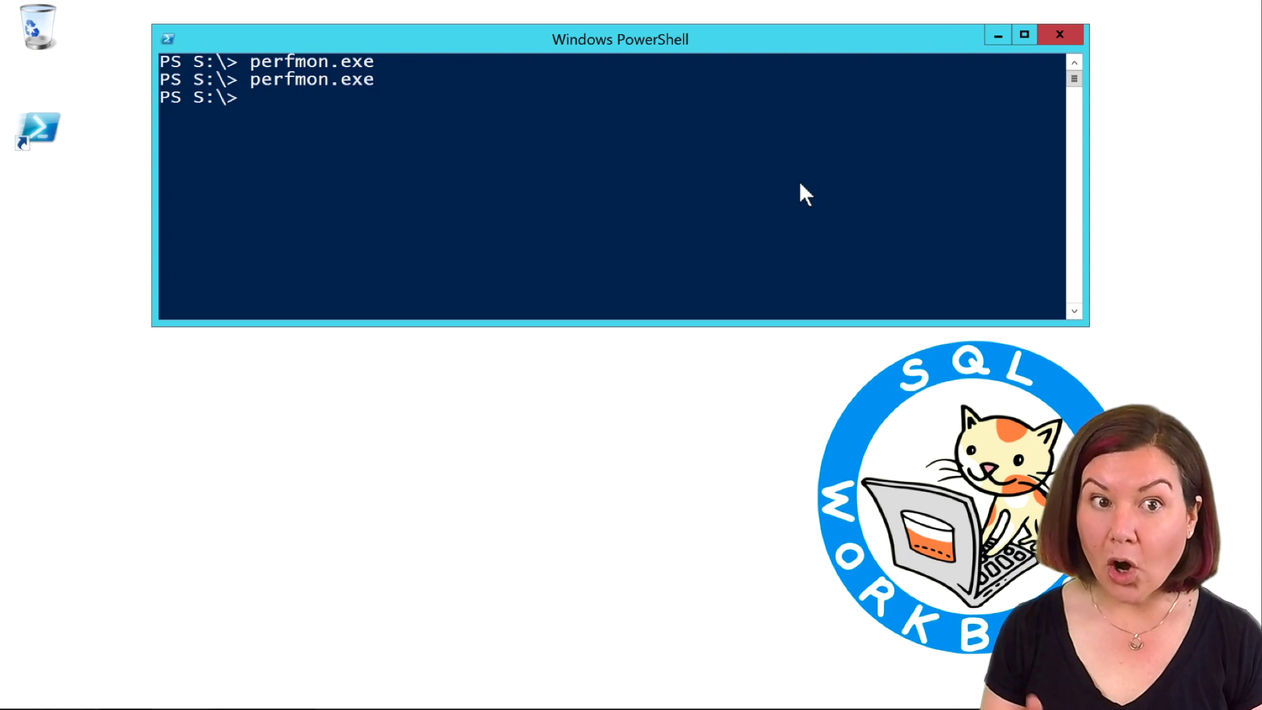
- Run perfmon.exe /sys to open the standalone graph with four saved counters
key(Up)
text(/)
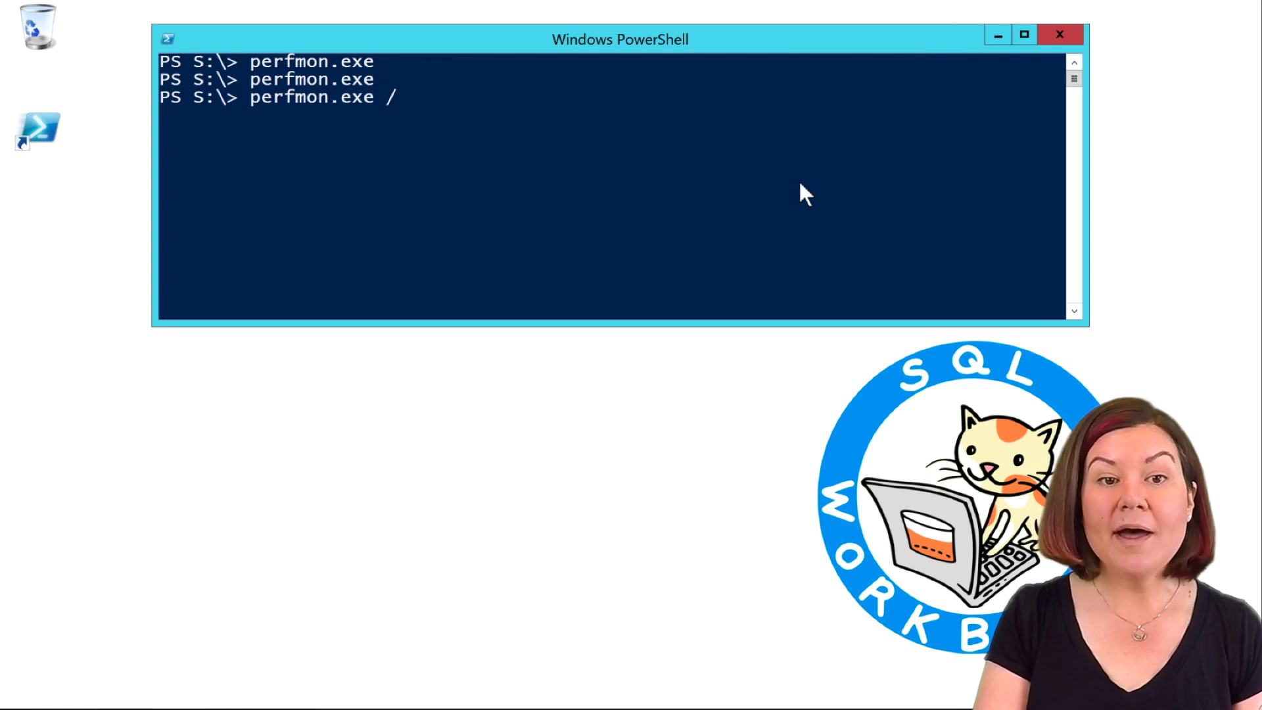
text(sys)
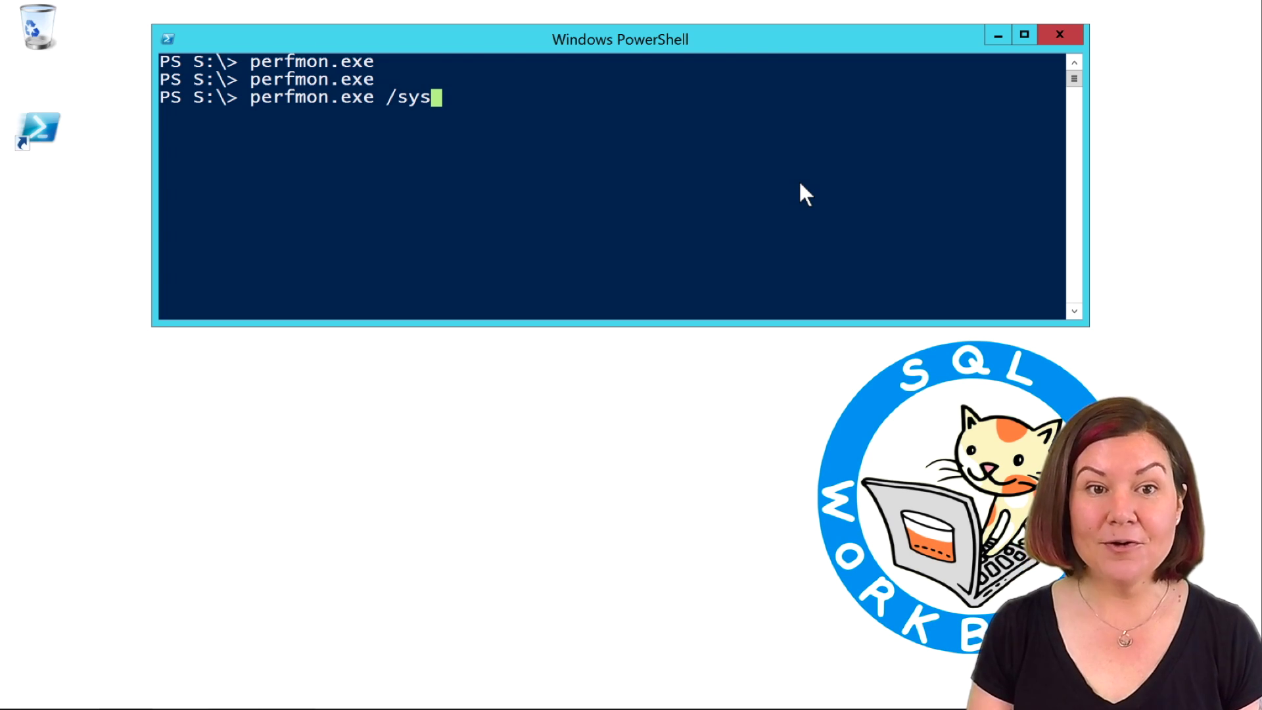
key(Return)
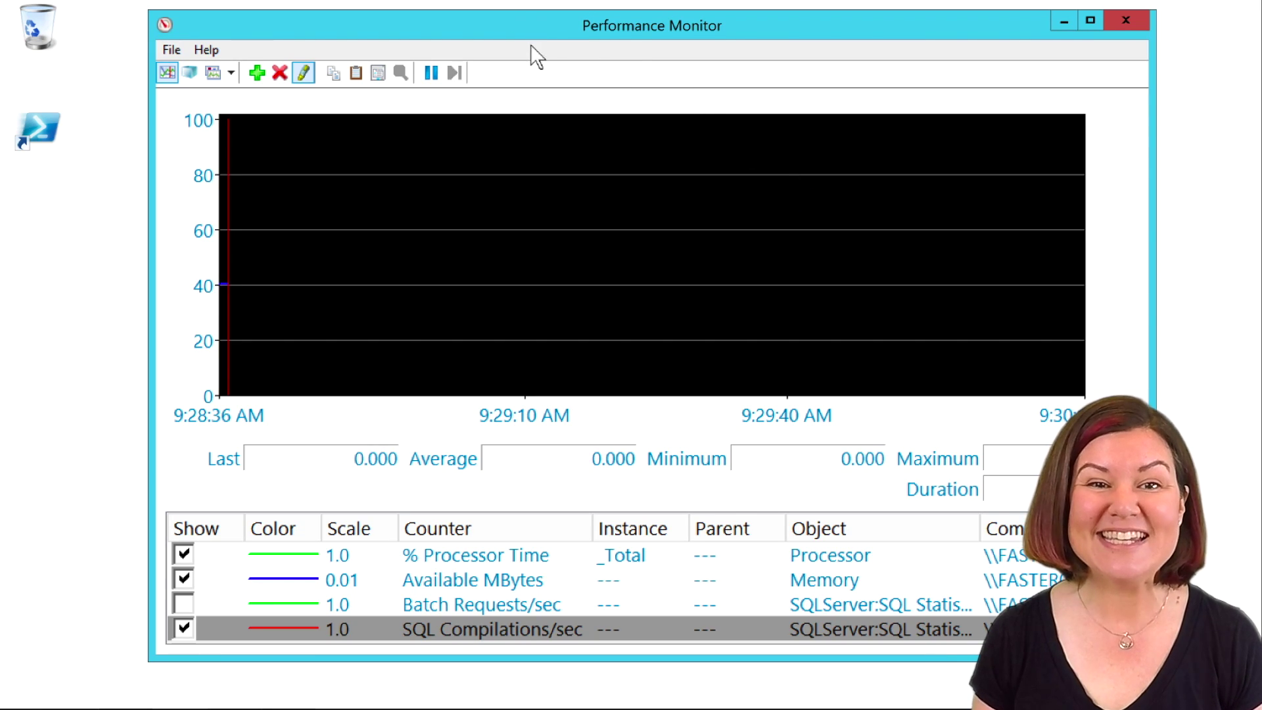
- Maximize the window and check % Processor Time, Available MBytes, Batch Requests/sec and SQL Compilations/sec
double_click(524, 22)
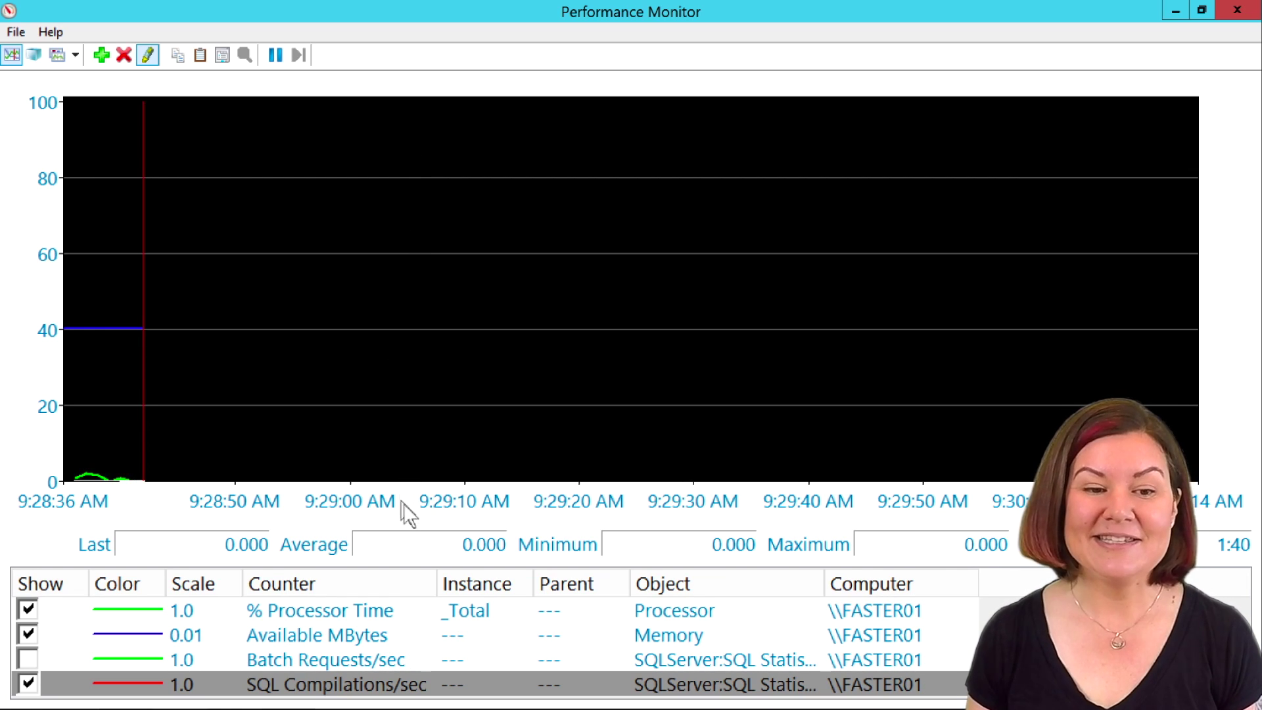
click(389, 612)
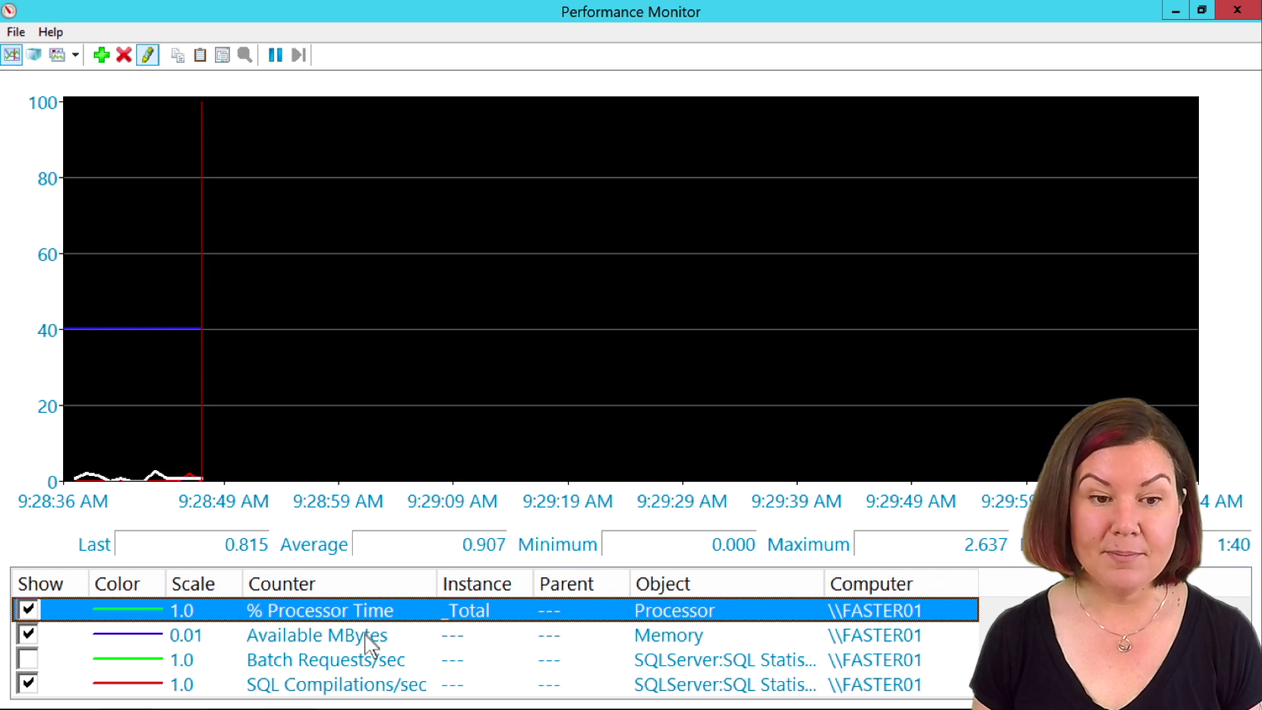
click(367, 635)
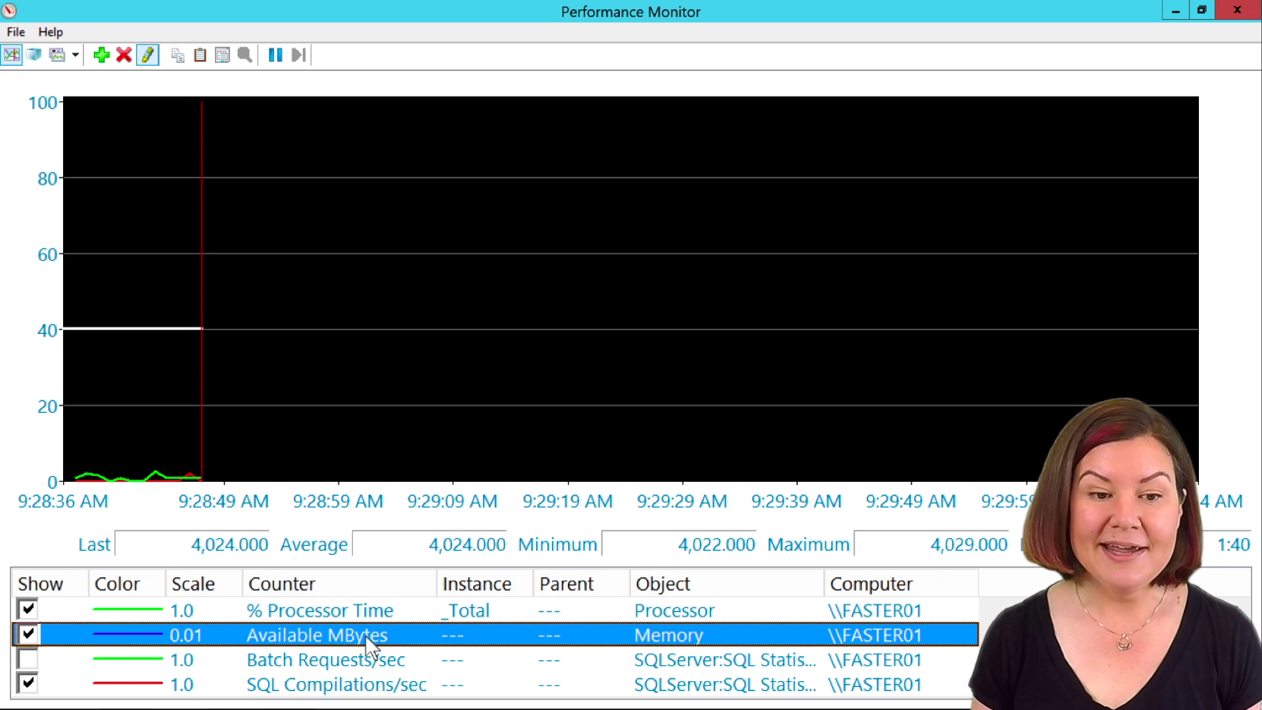
click(393, 663)
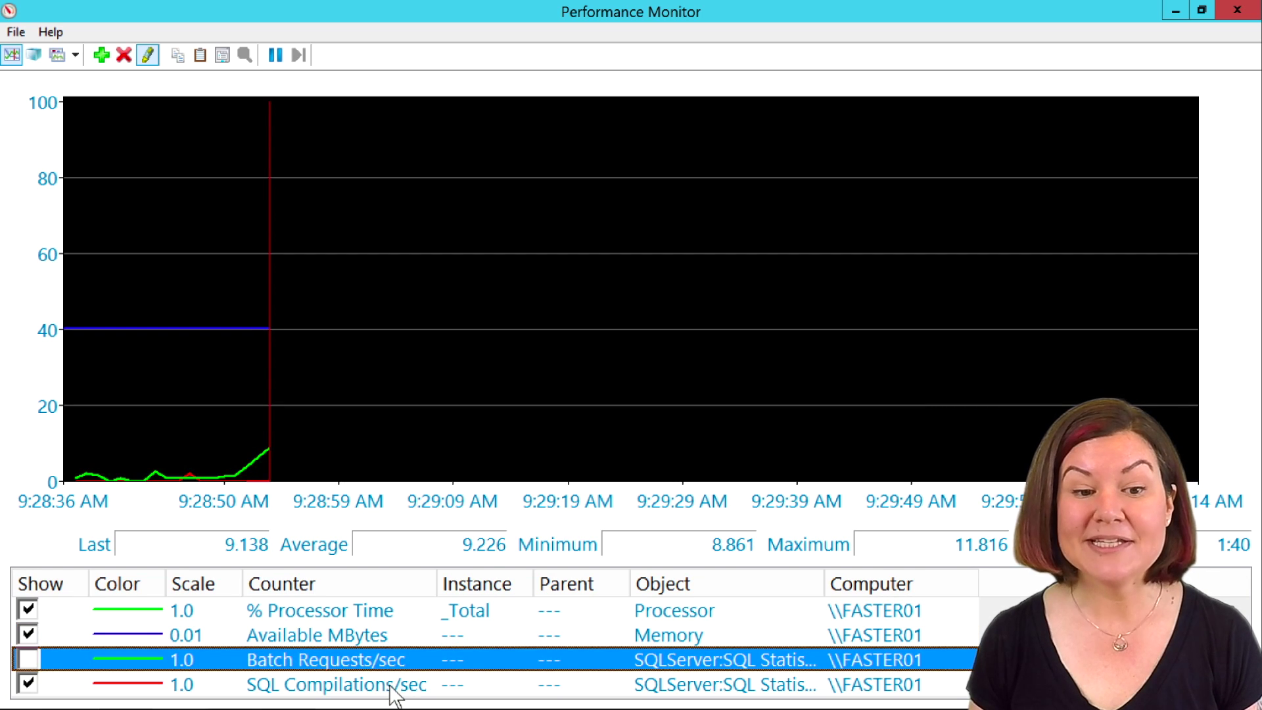
click(394, 687)
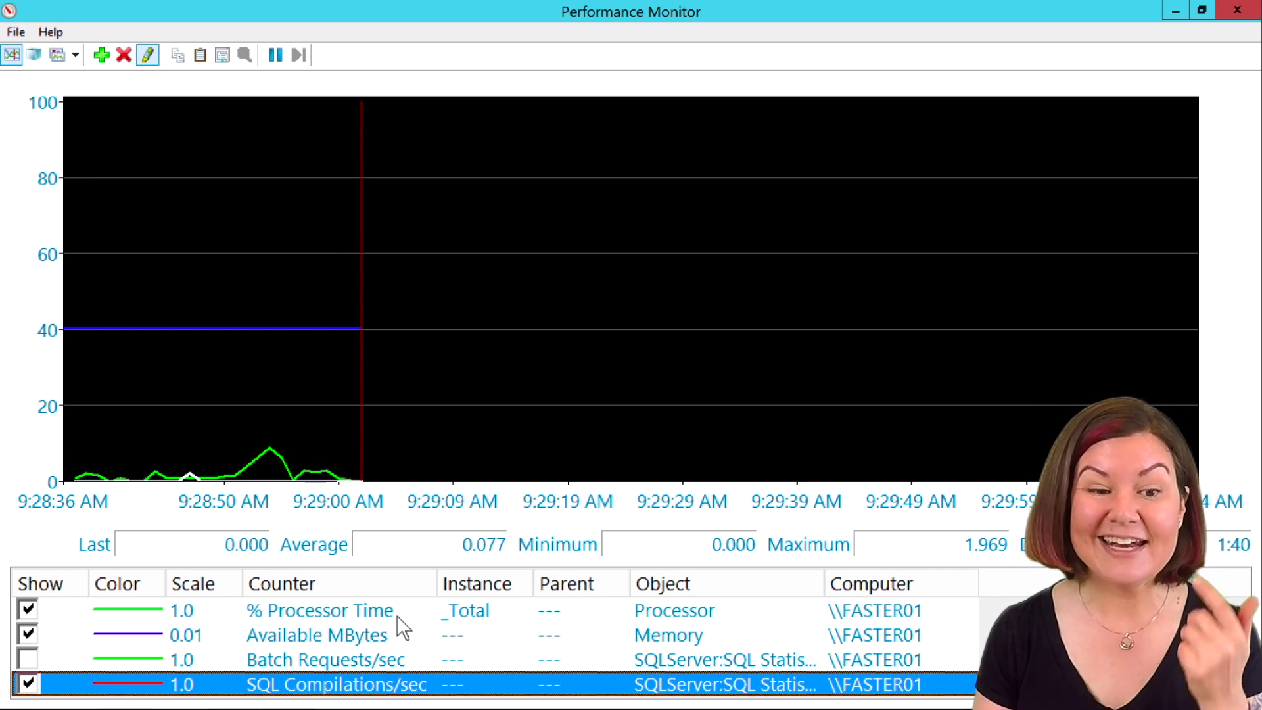
- Delete SQL Compilations/sec, relaunch perfmon.exe /sys maximized showing three counters, then close it
key(Delete)
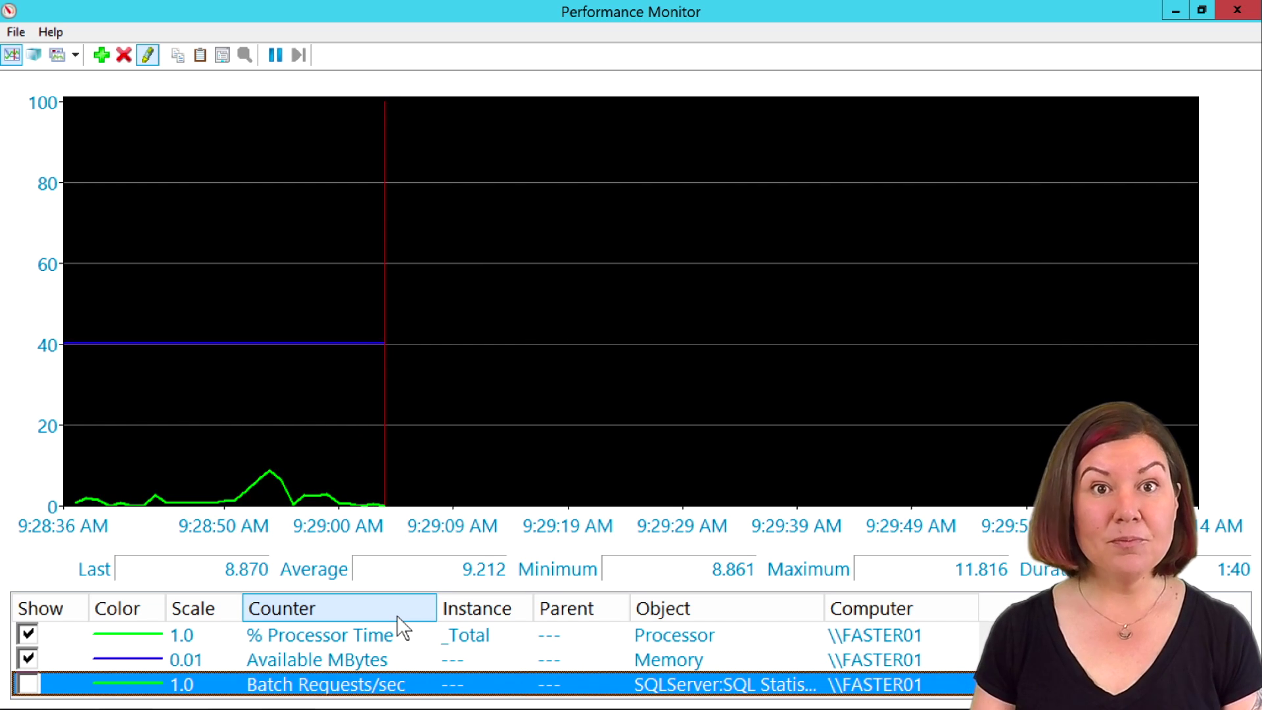
click(1239, 12)
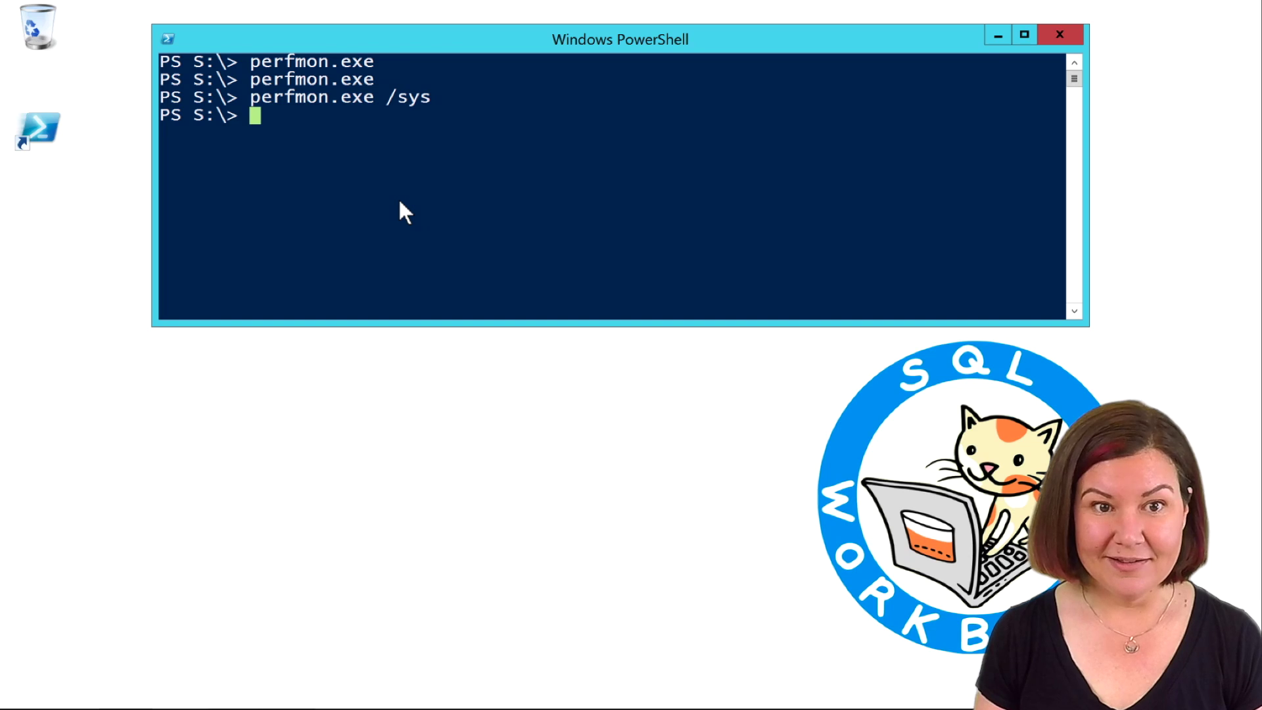
key(Up)
key(Return)
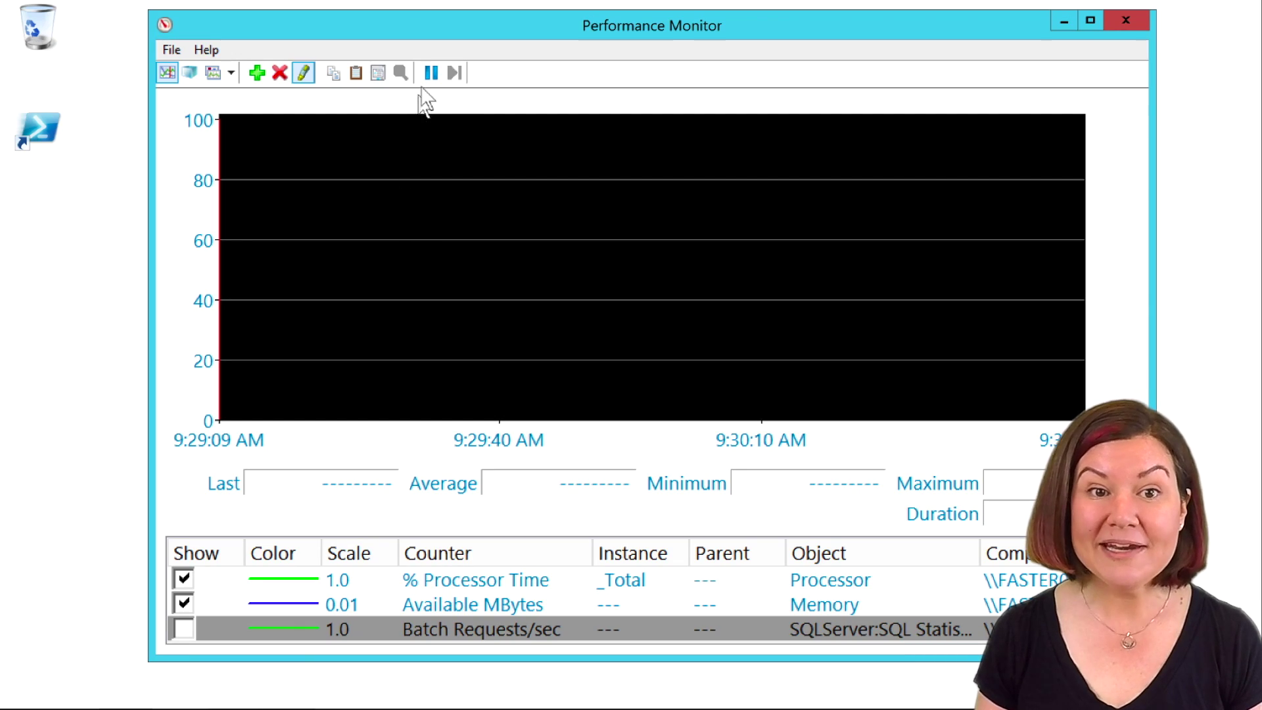
double_click(403, 31)
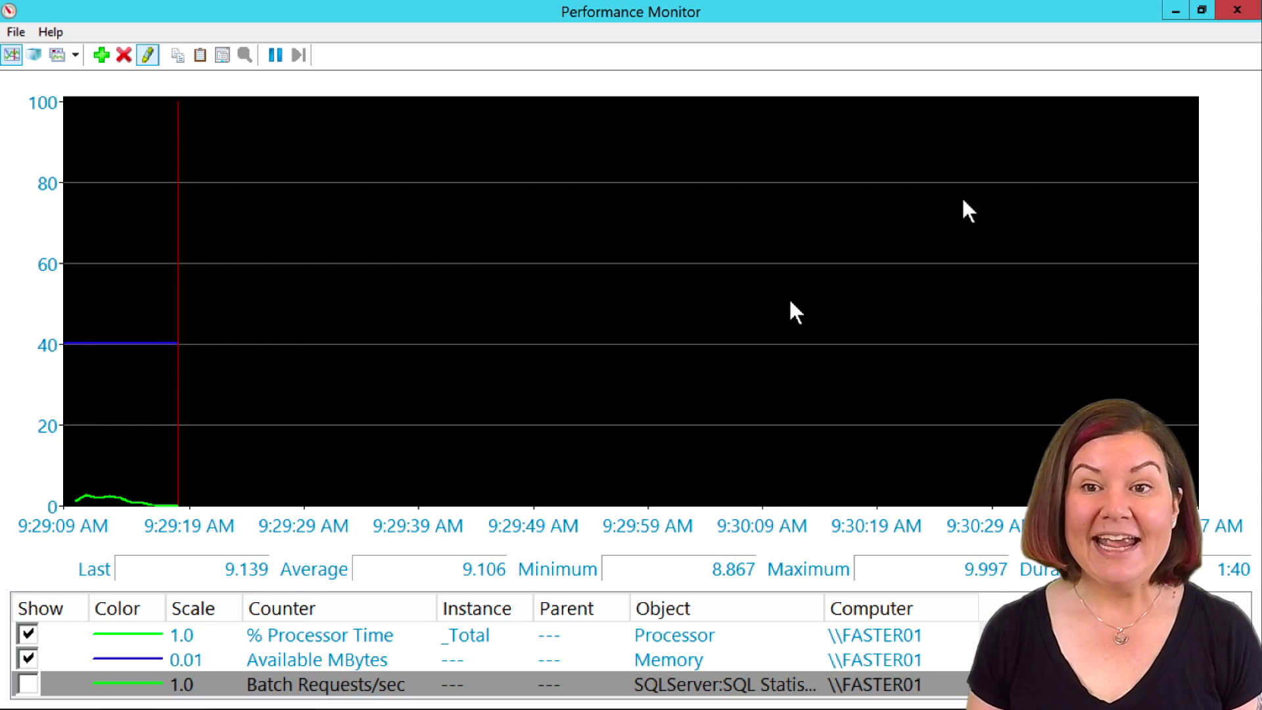
click(1175, 11)
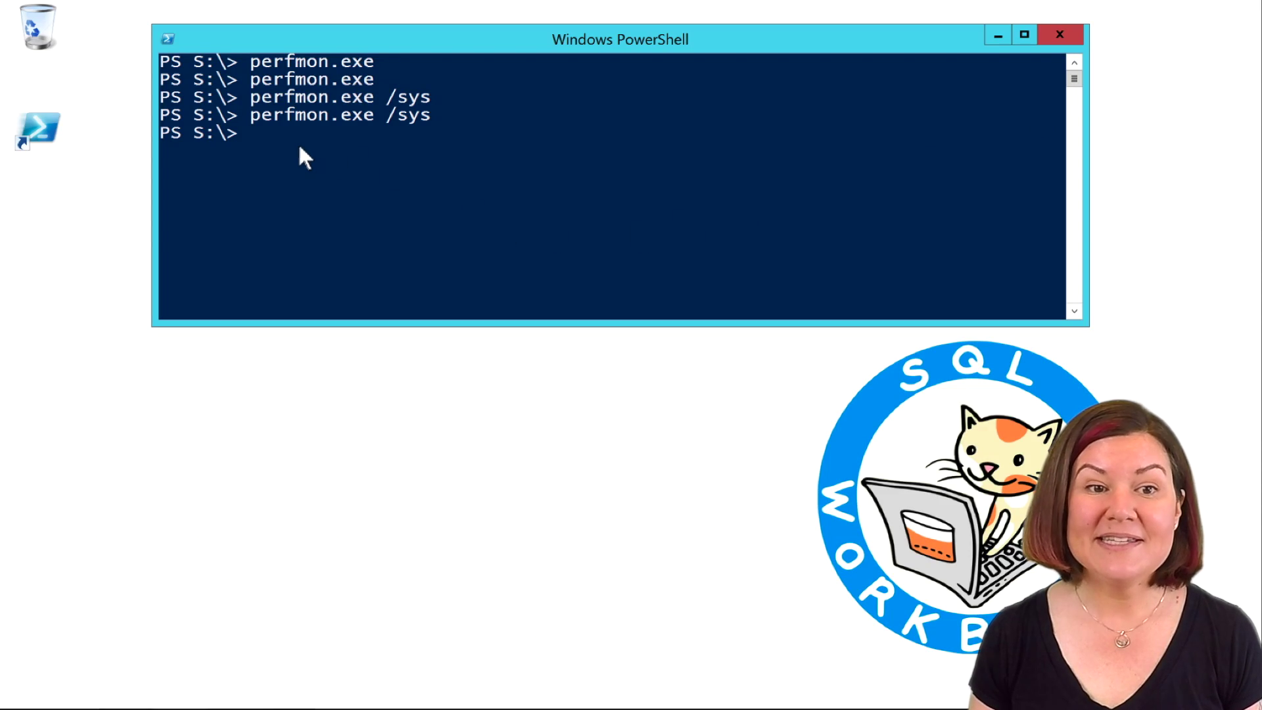